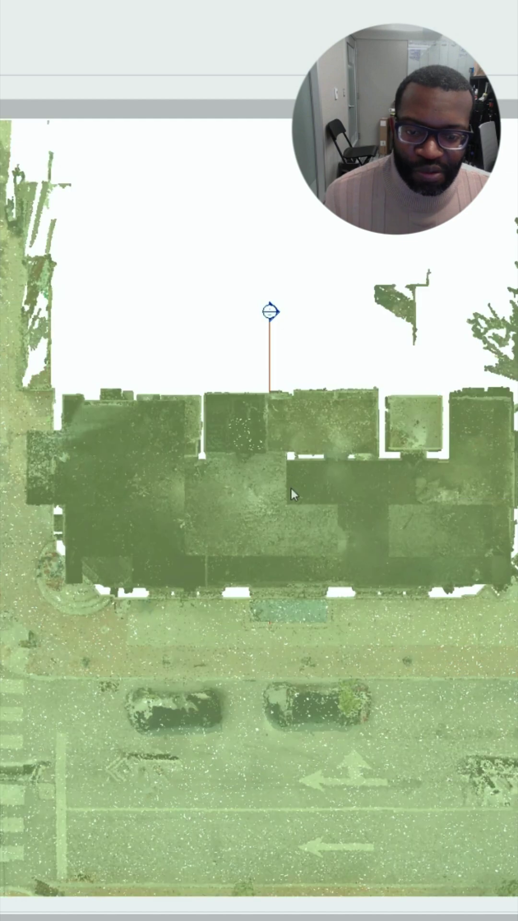
{"action": "scroll", "coordinate": [300, 390], "scroll_direction": "up", "scroll_amount": 1}
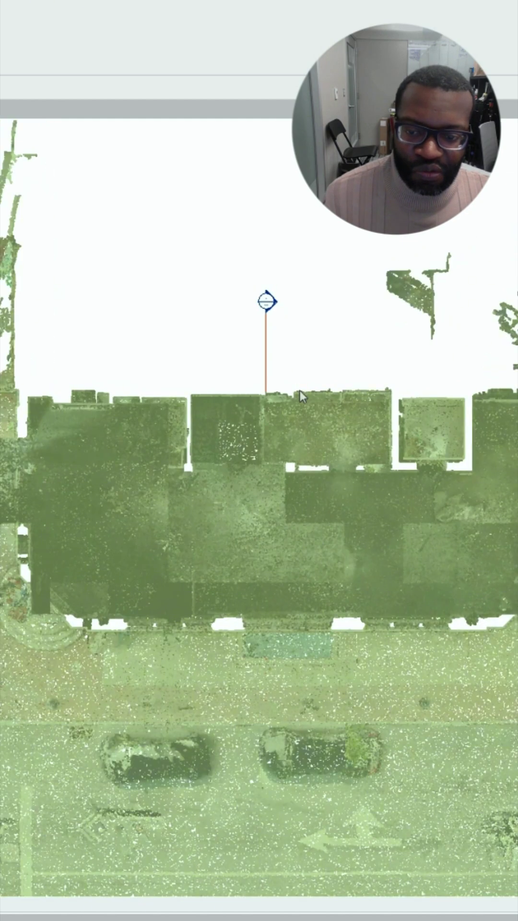
{"action": "scroll", "coordinate": [300, 397], "scroll_direction": "down", "scroll_amount": 1}
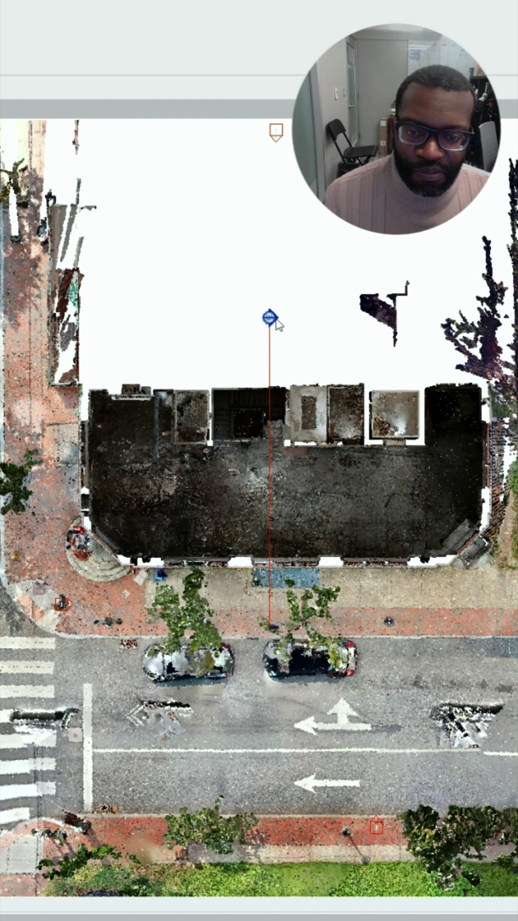